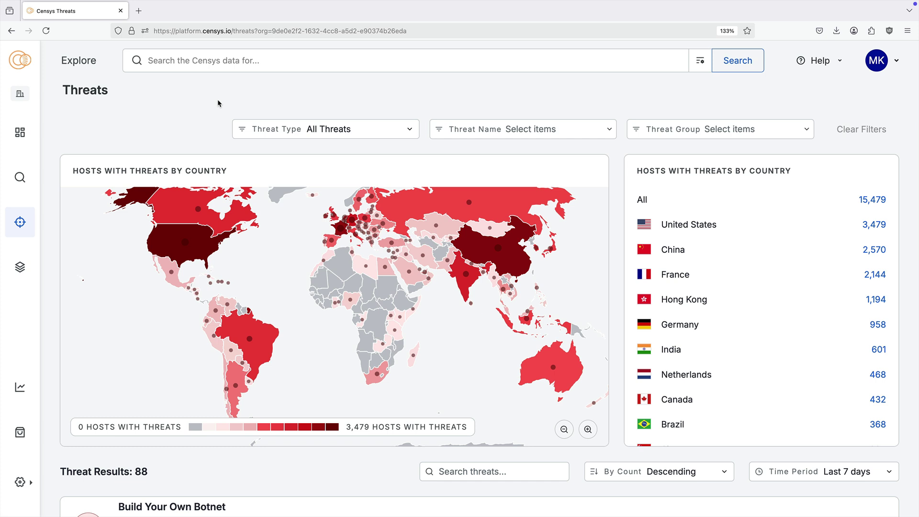
Filter the threats to the C2 Server threat type and the Mustang Panda threat group
click(410, 129)
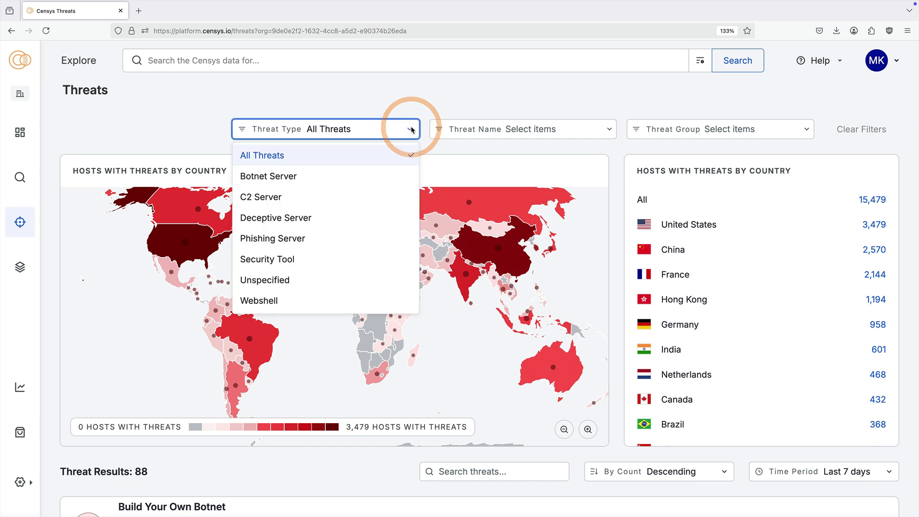
click(400, 198)
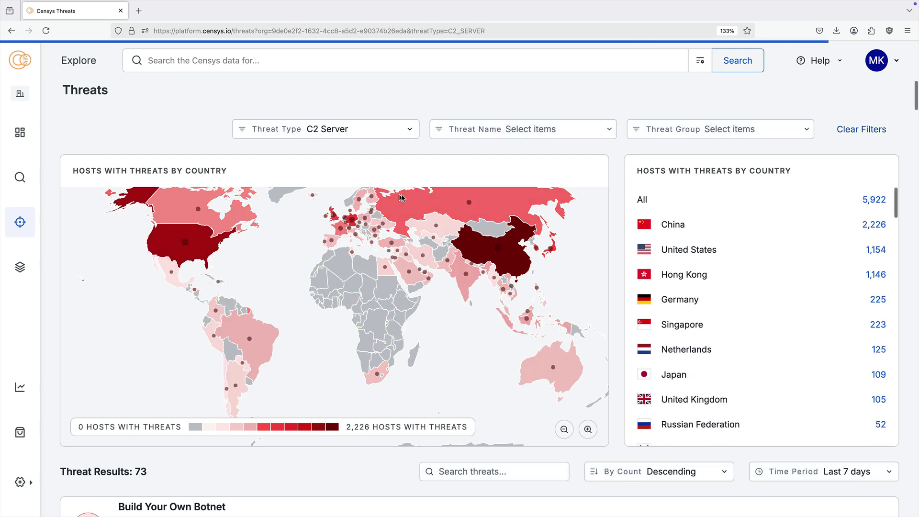
click(789, 128)
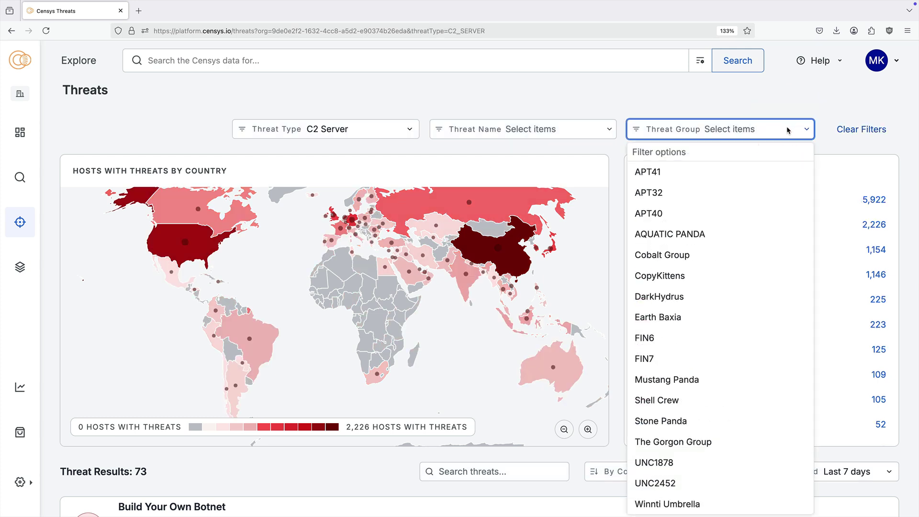
click(736, 378)
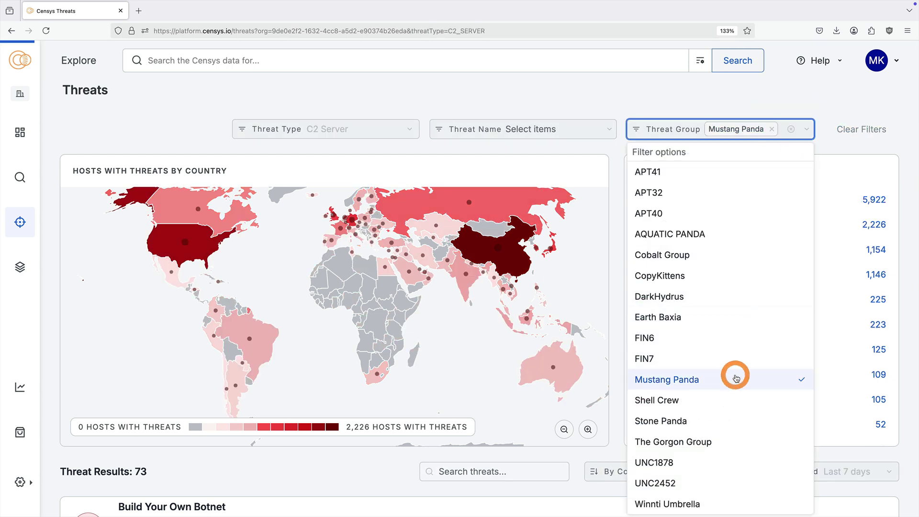
click(617, 381)
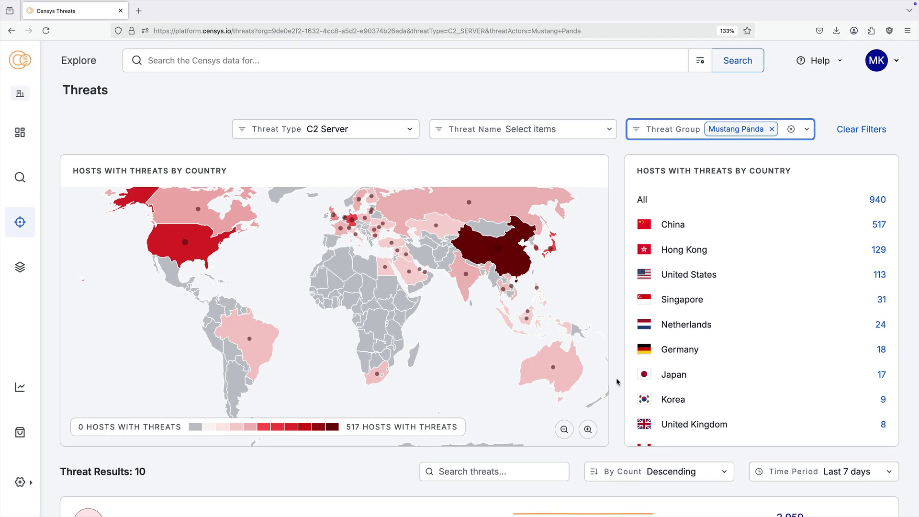
Clear all active threat filters and scroll down the results
click(853, 173)
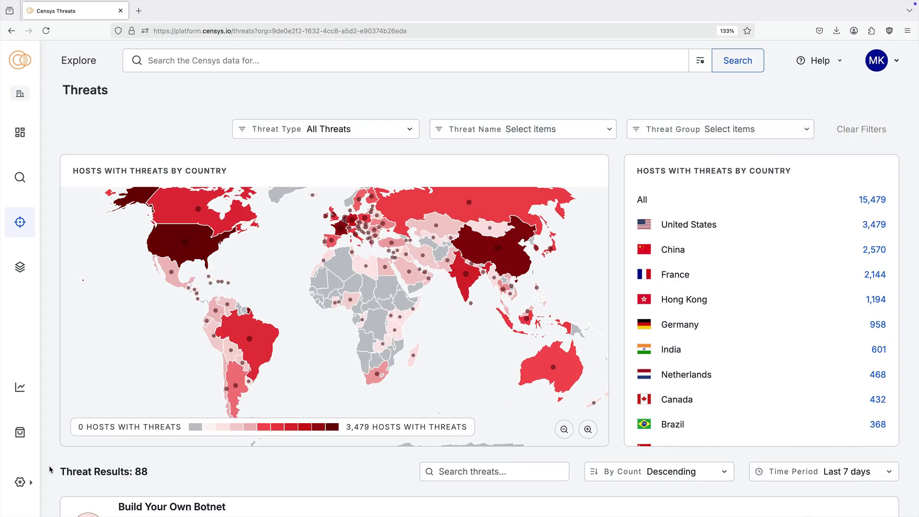
scroll(50, 469, down, 6)
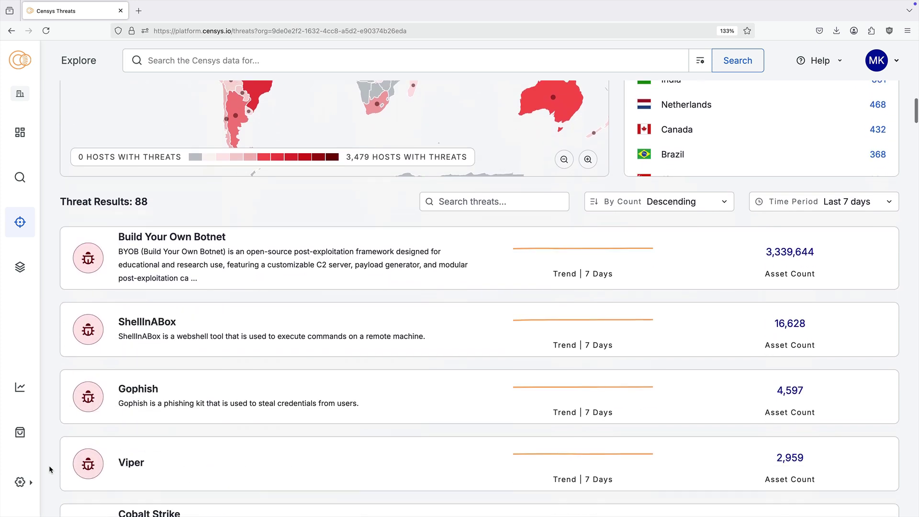
scroll(48, 469, down, 1)
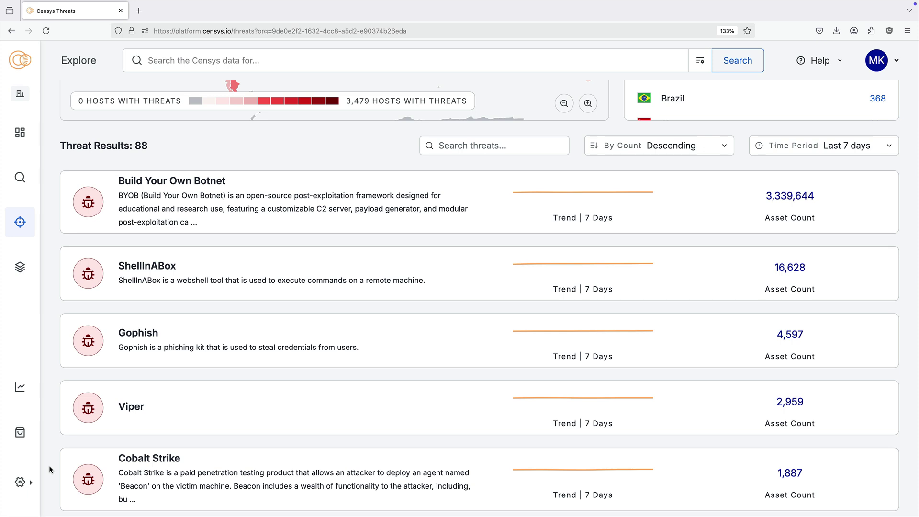
Search threats for 'async', then clear the query so all 88 results show again
click(496, 149)
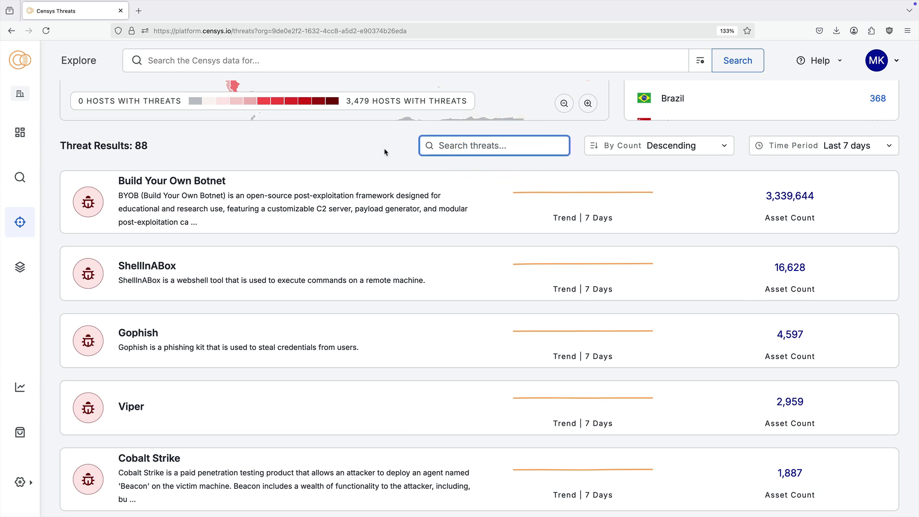
text(async)
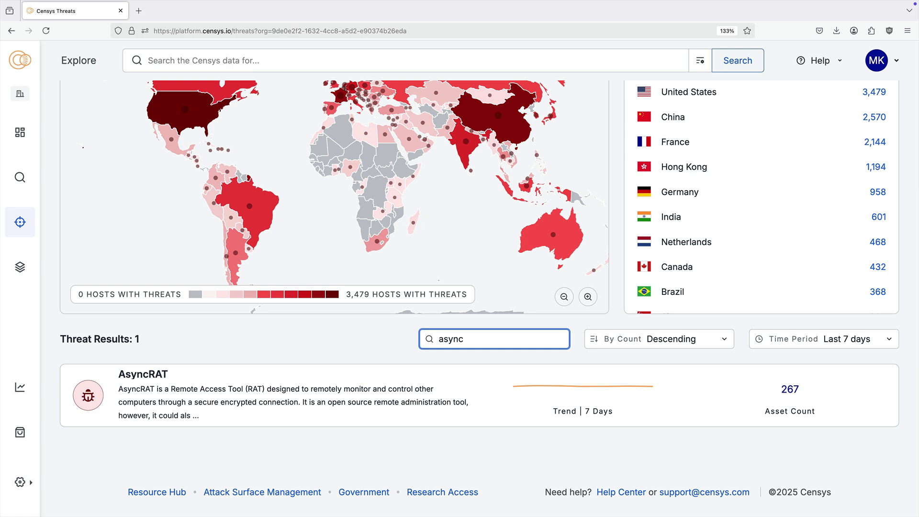
key(super+a)
key(BackSpace)
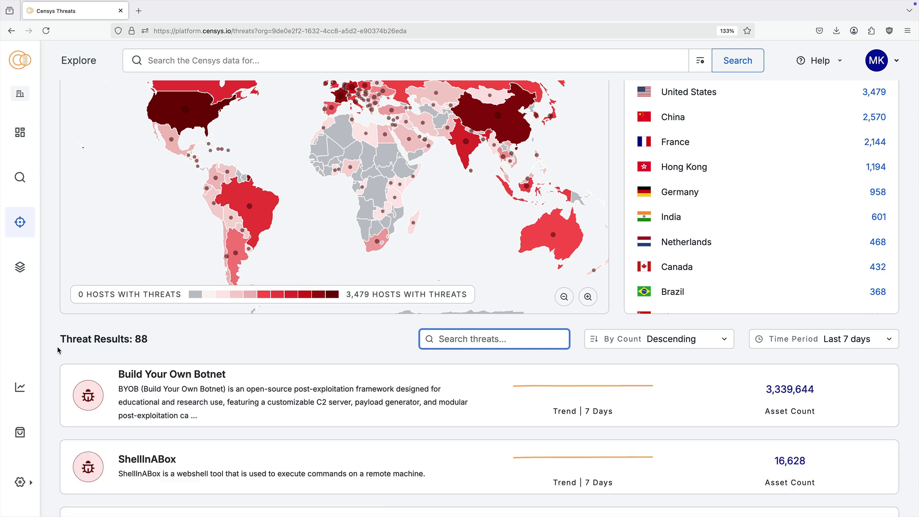
click(55, 379)
scroll(55, 379, down, 6)
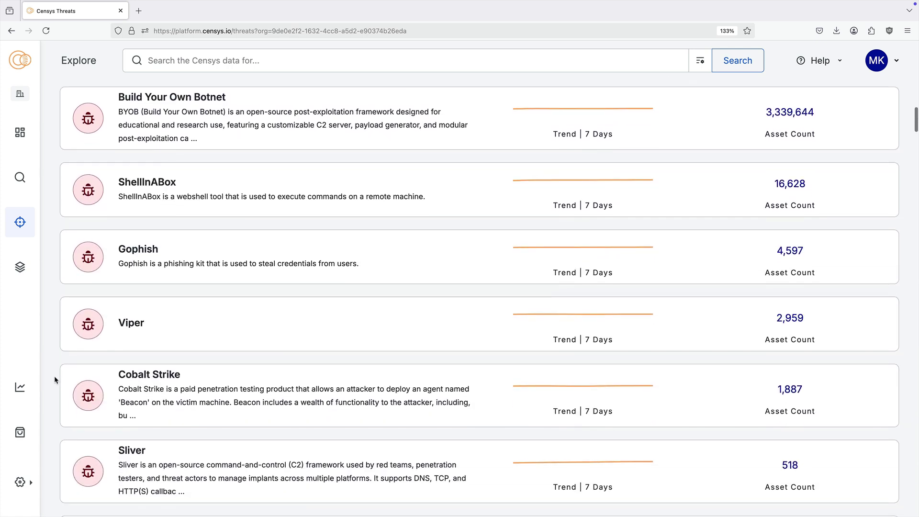
Open the Cobalt Strike threat page and scroll through its Details and Actor Details
click(170, 378)
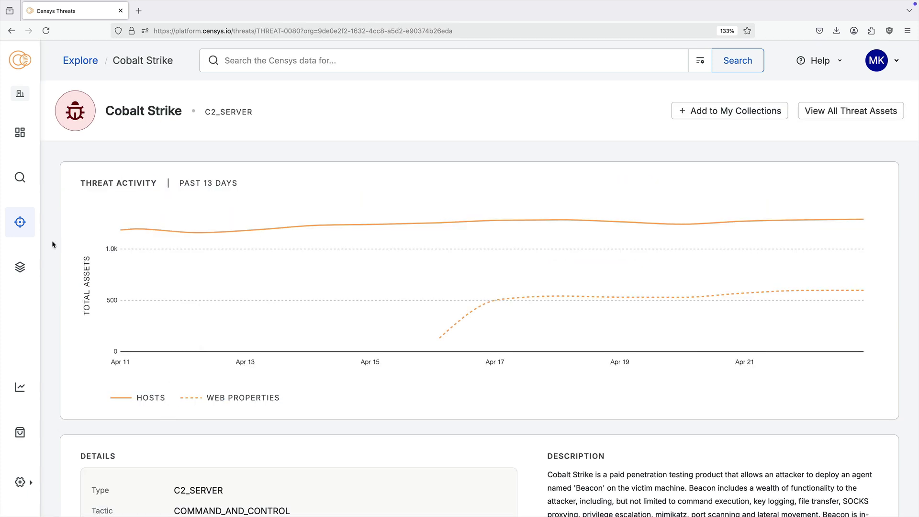
scroll(52, 240, down, 5)
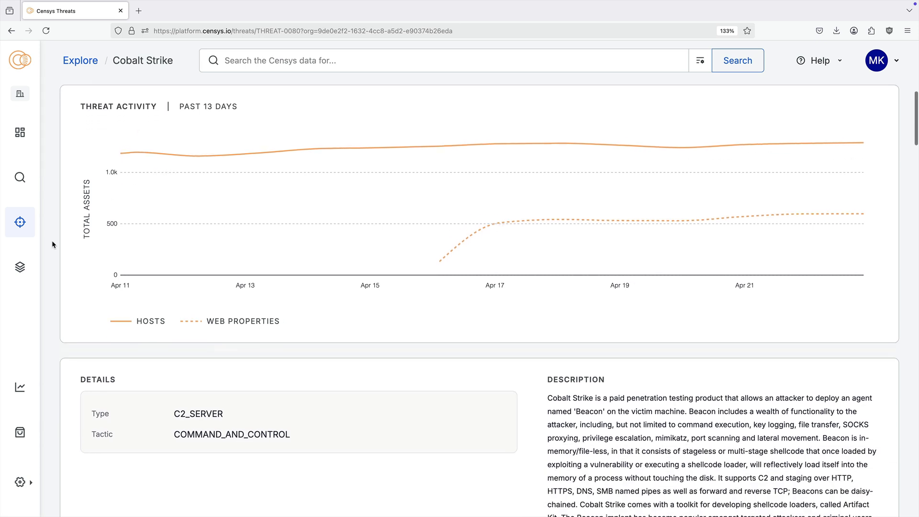
scroll(52, 244, down, 1)
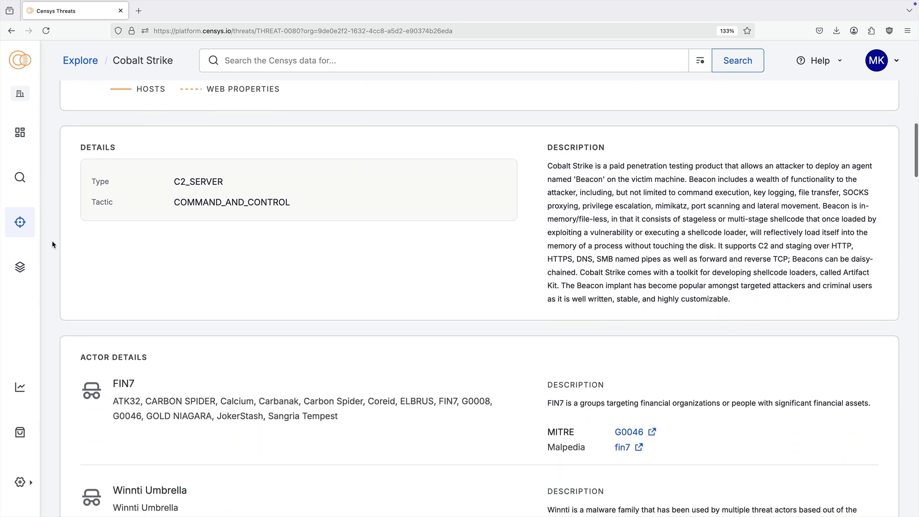
scroll(52, 244, down, 1)
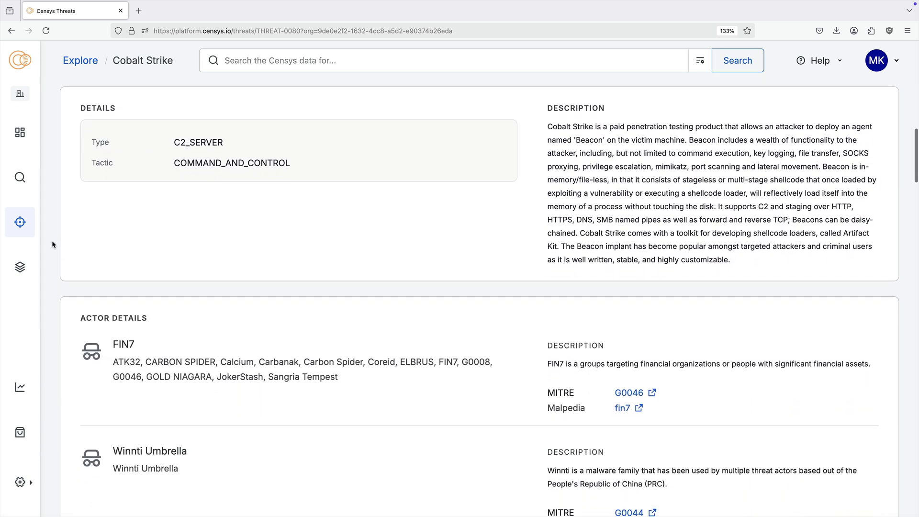
scroll(52, 242, down, 4)
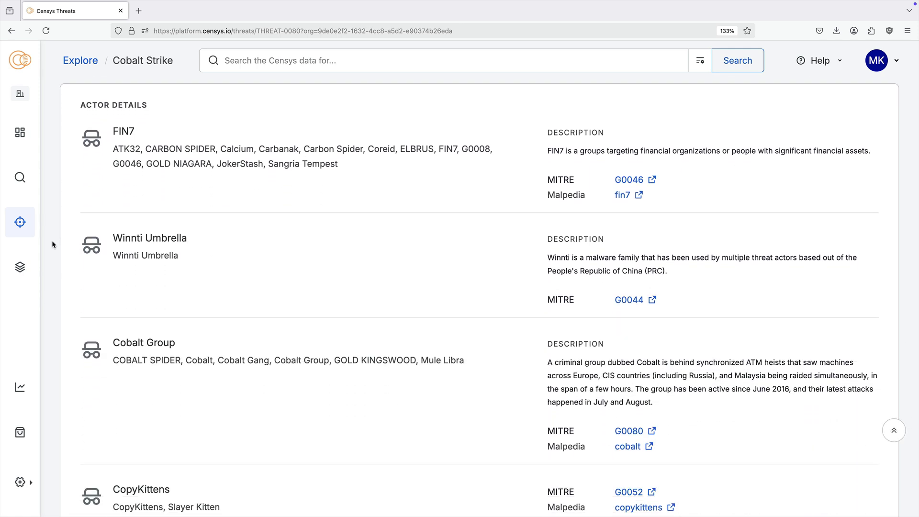
scroll(53, 244, up, 10)
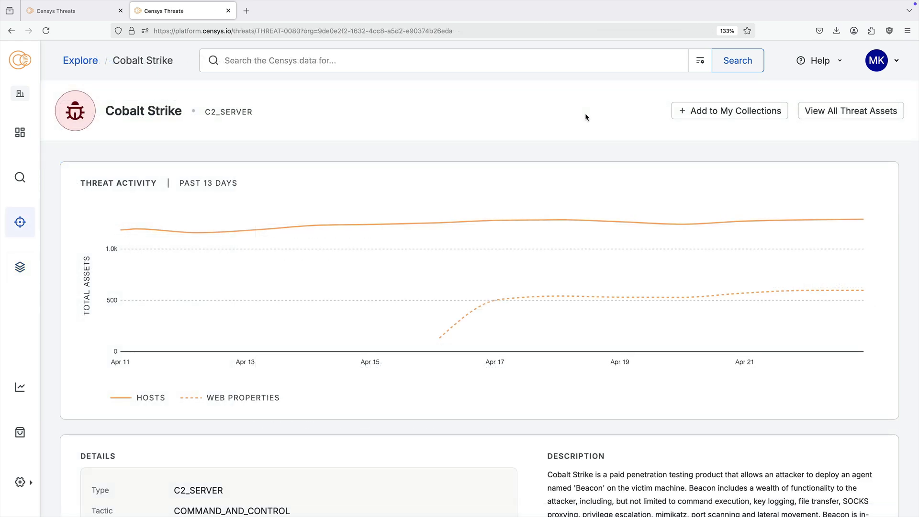
Show all assets tied to Cobalt Strike: 940 hosts and 586 web properties
click(823, 113)
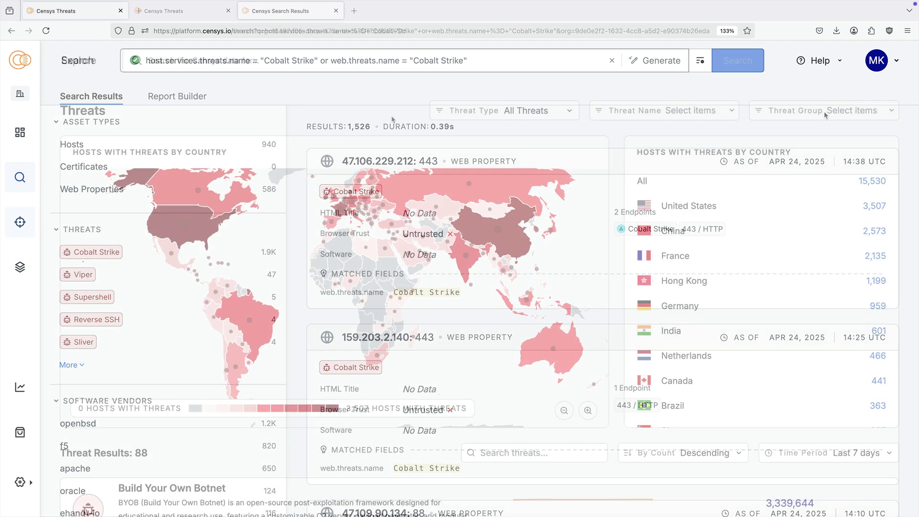
Filter the threats to the FIN7 threat group
click(781, 113)
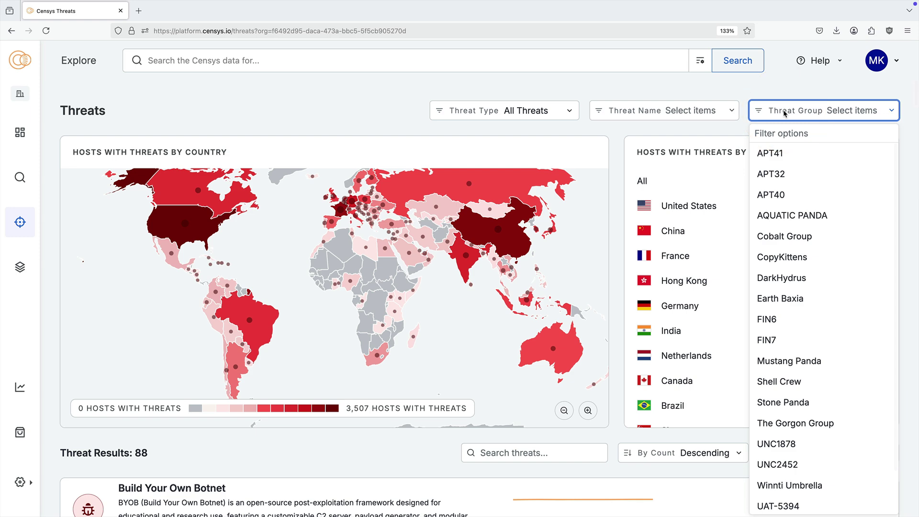
click(778, 339)
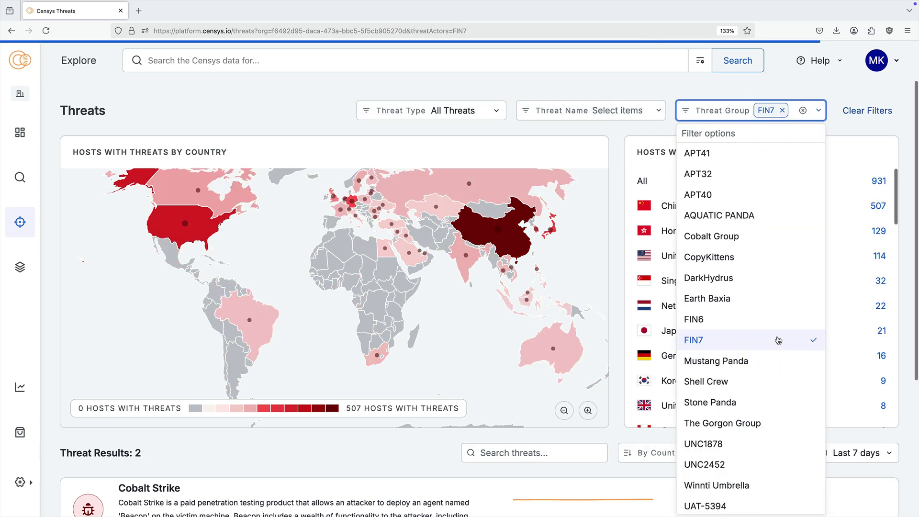
click(618, 359)
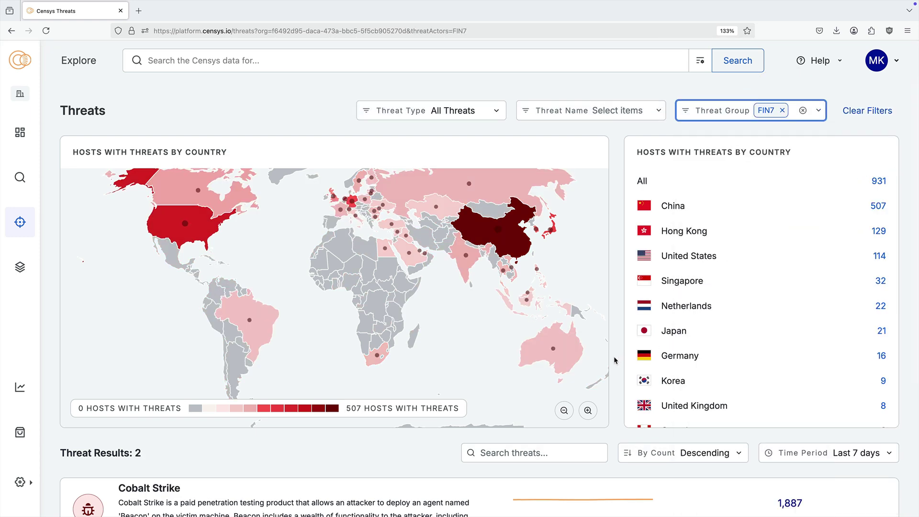
Open the 129 FIN7 hosts located in Hong Kong as search results and browse them
click(878, 231)
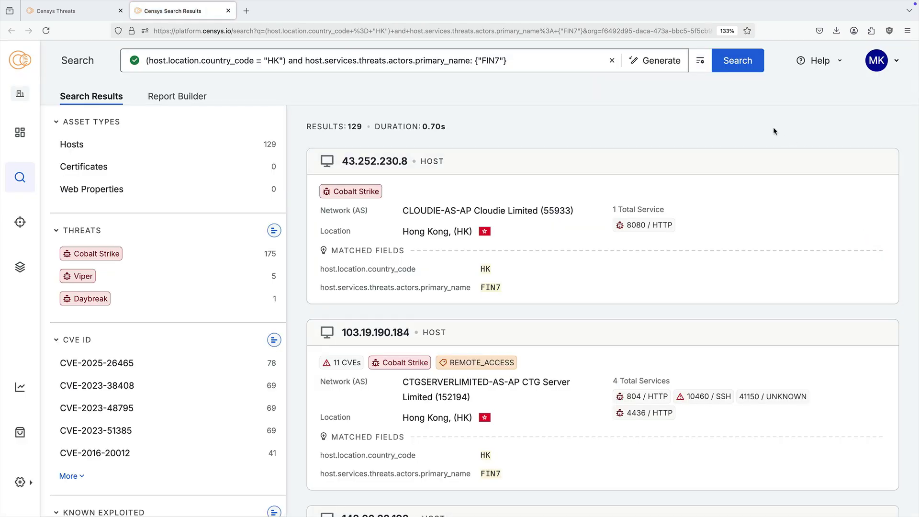
click(702, 62)
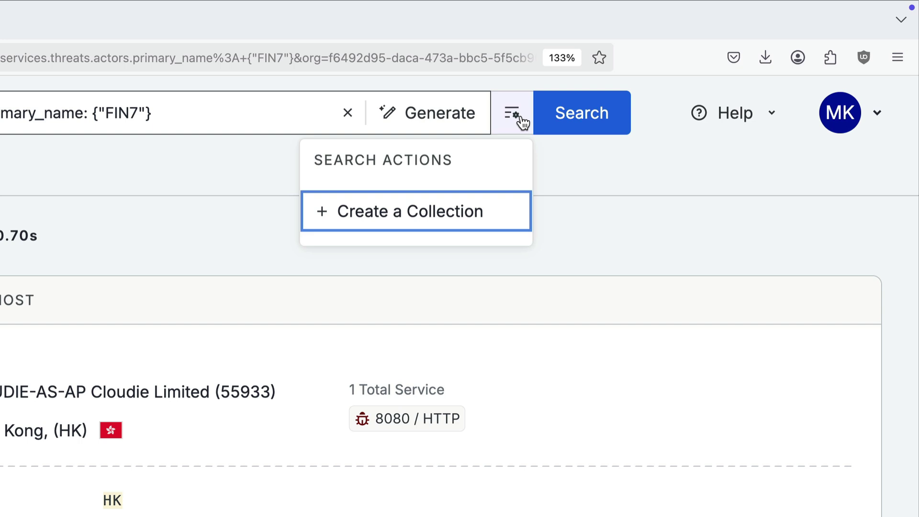
click(591, 222)
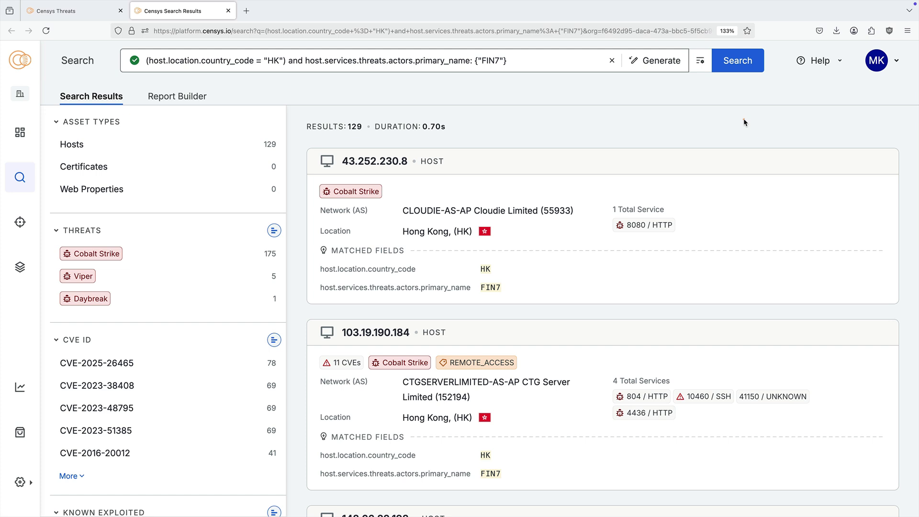
scroll(290, 404, down, 5)
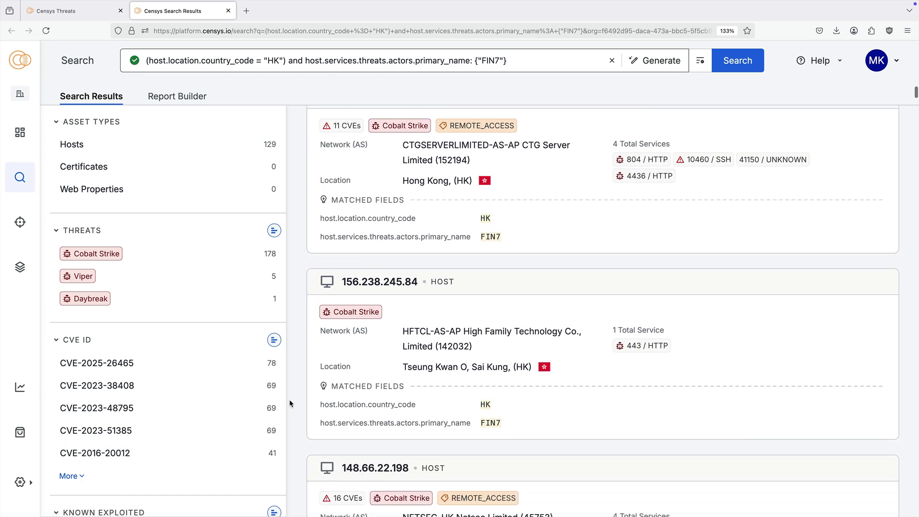
Live-rescan HTTP 443 on host 156.238.245.84 and compare it with earlier results
click(402, 286)
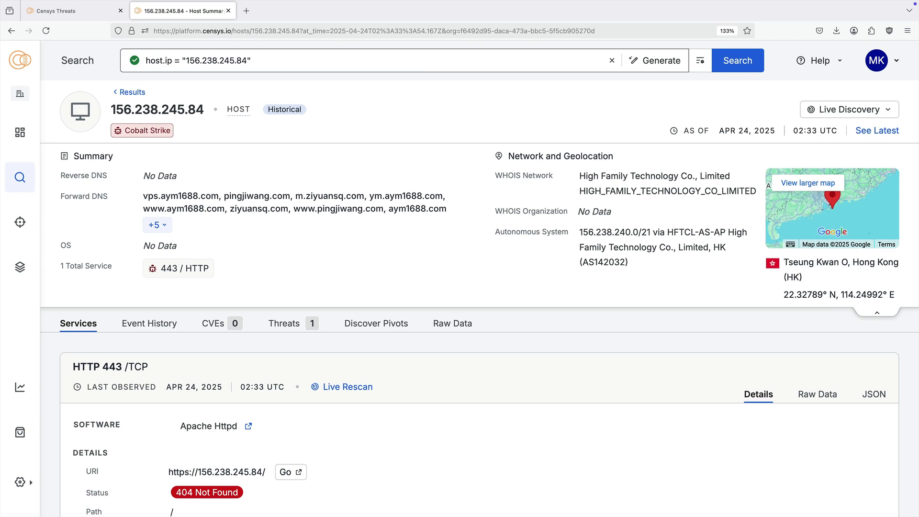
click(192, 278)
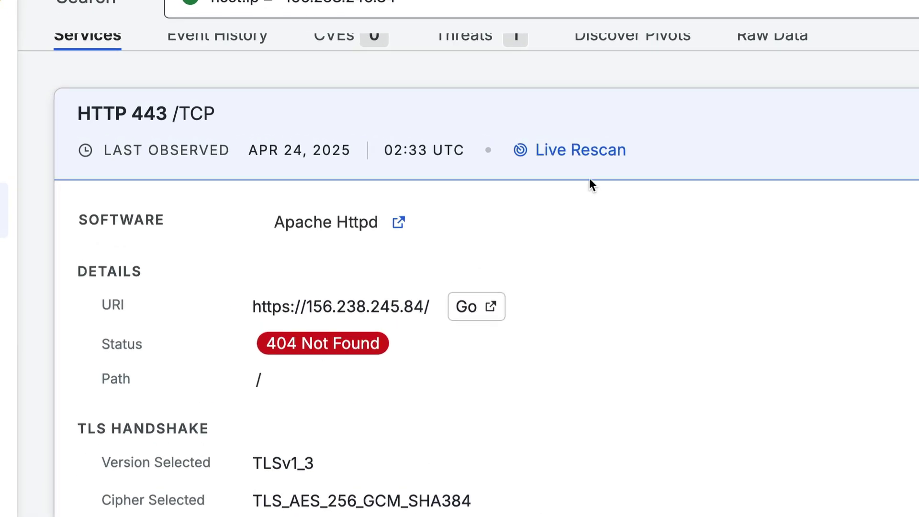
click(622, 151)
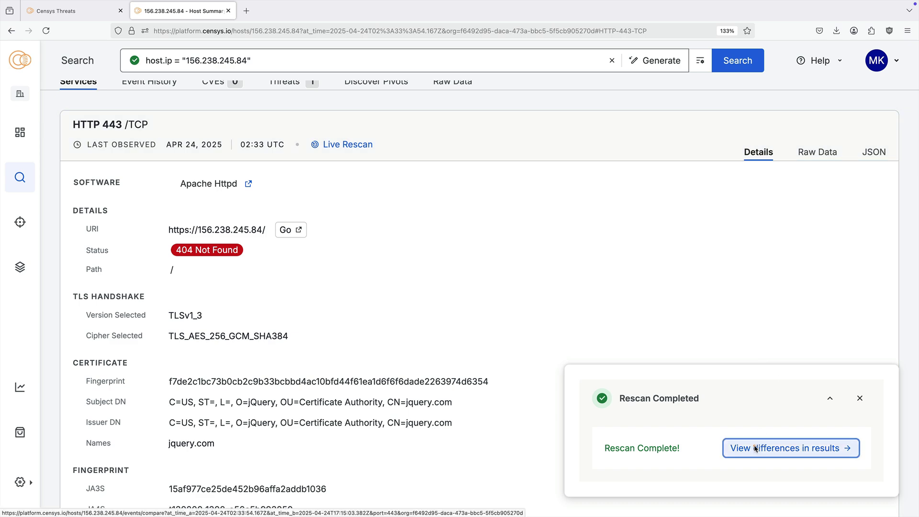
click(754, 445)
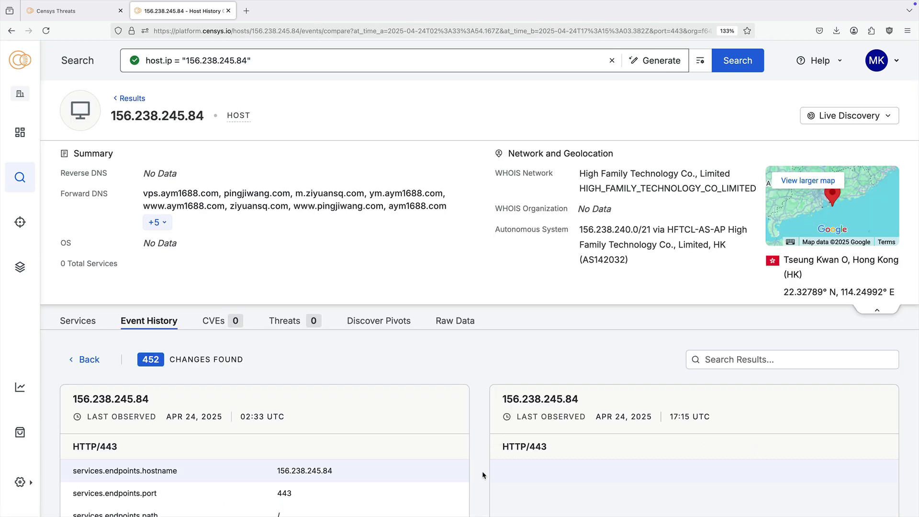
scroll(482, 475, down, 3)
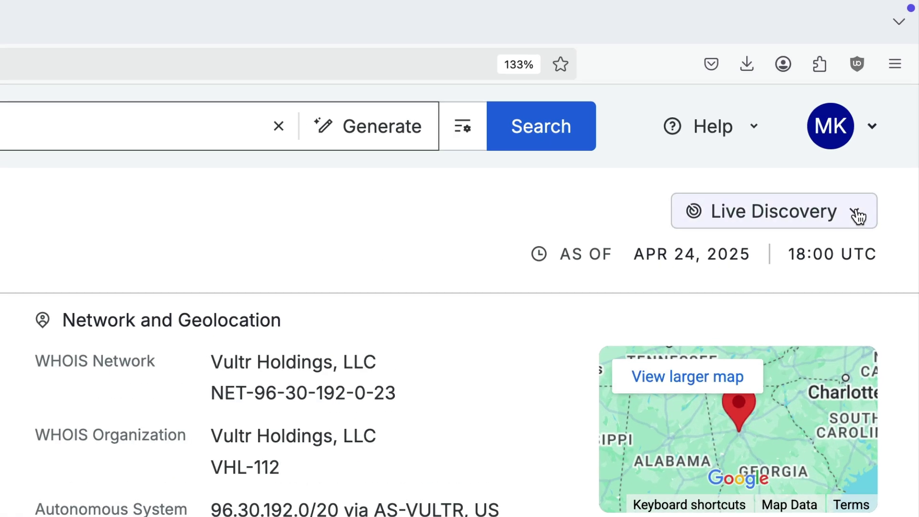
Live-scan port 12345 on host 96.30.192.156 and review the resulting differences
click(888, 102)
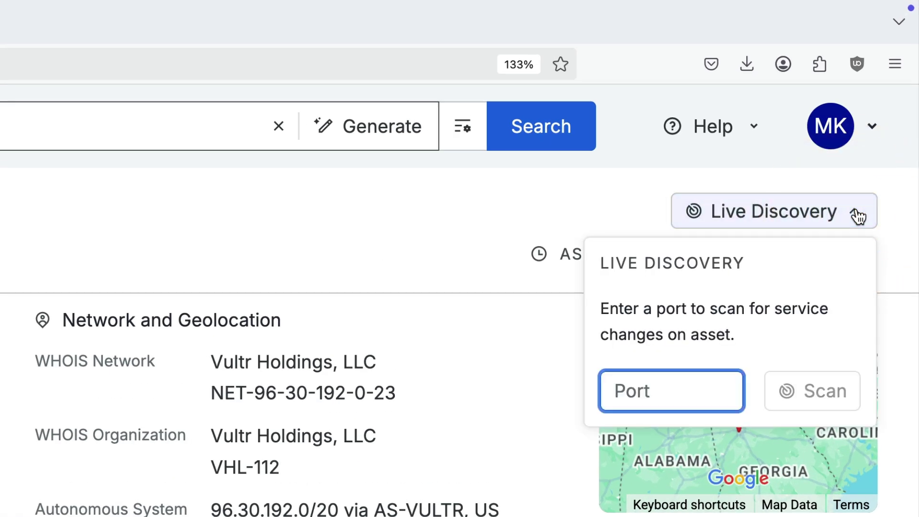
text(12345)
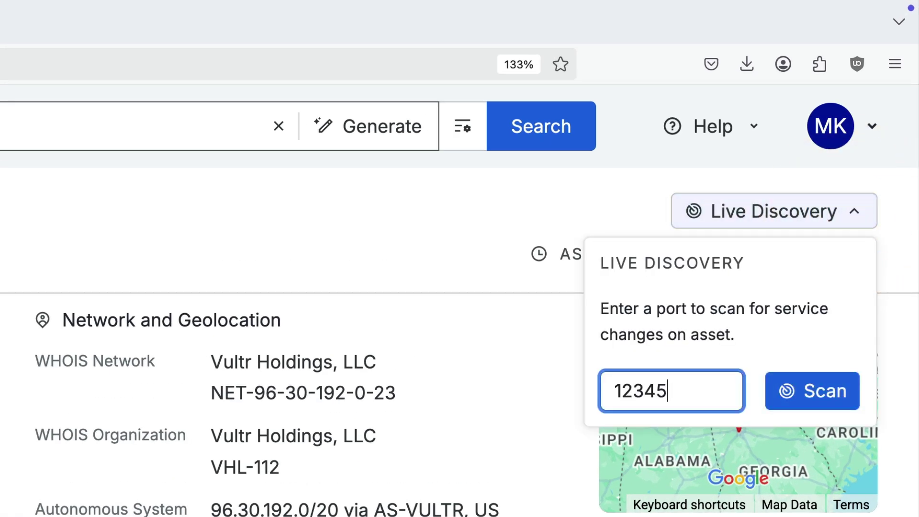
click(849, 387)
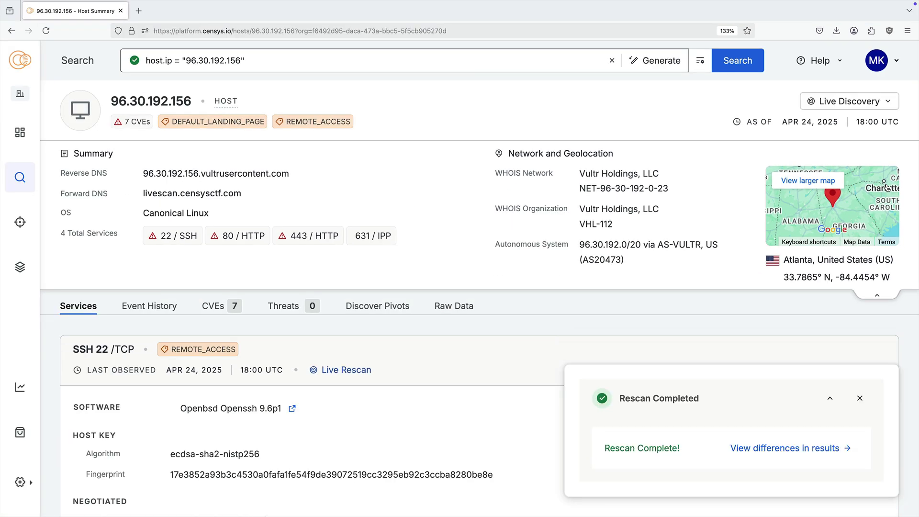
click(814, 445)
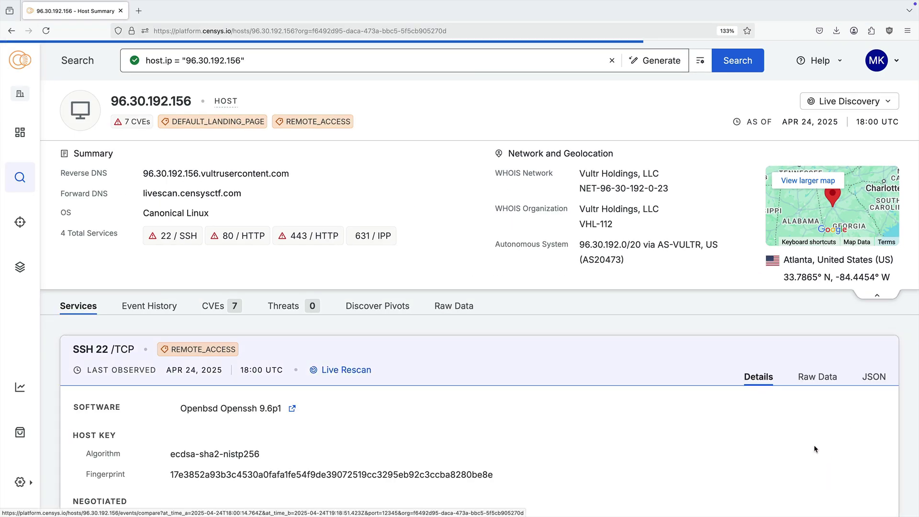
scroll(478, 464, down, 5)
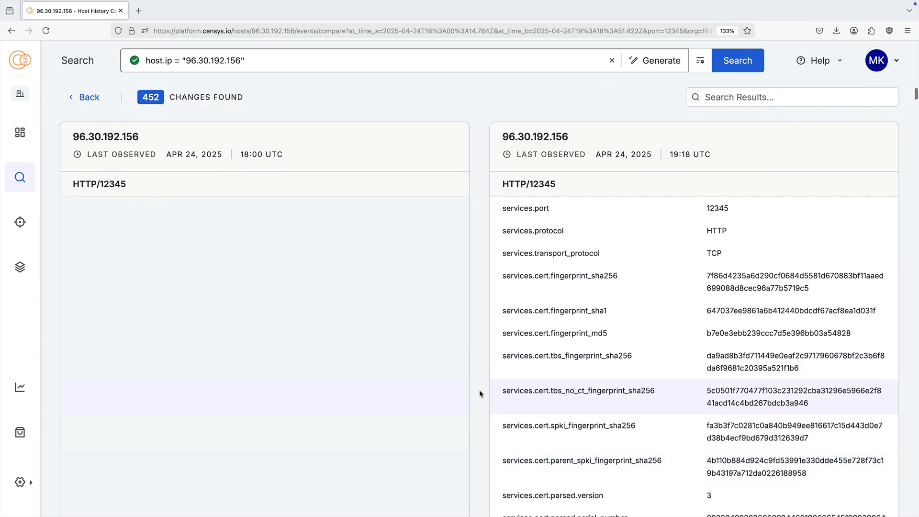
scroll(478, 386, up, 5)
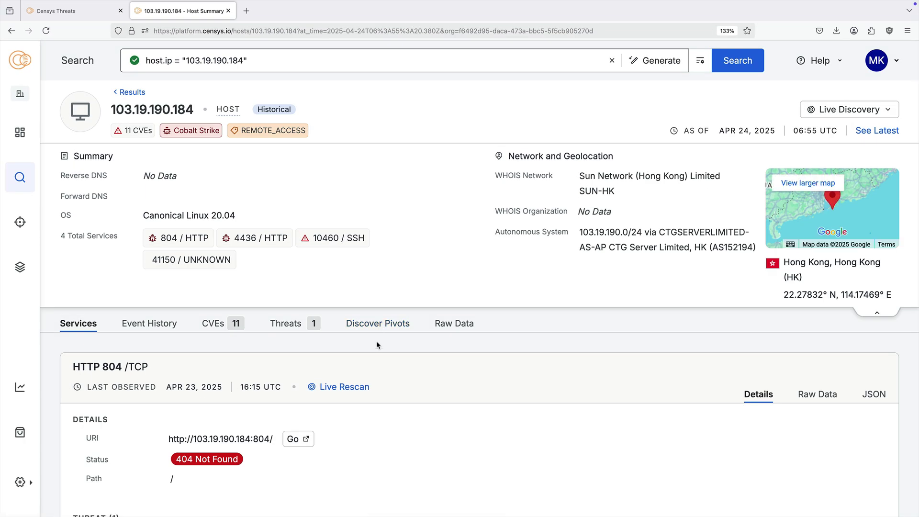
Run Censeye on host 103.19.190.184 and search hosts sharing x64 watermark 666666666
click(390, 329)
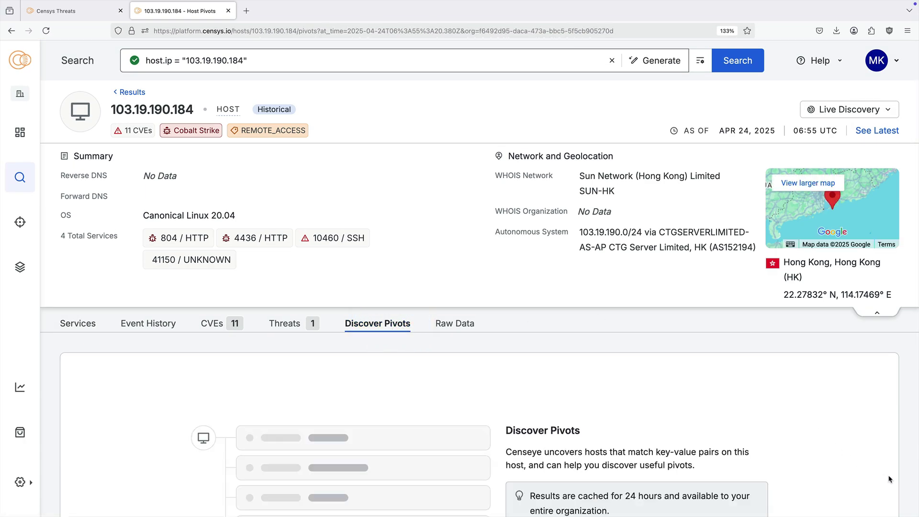
scroll(907, 484, down, 5)
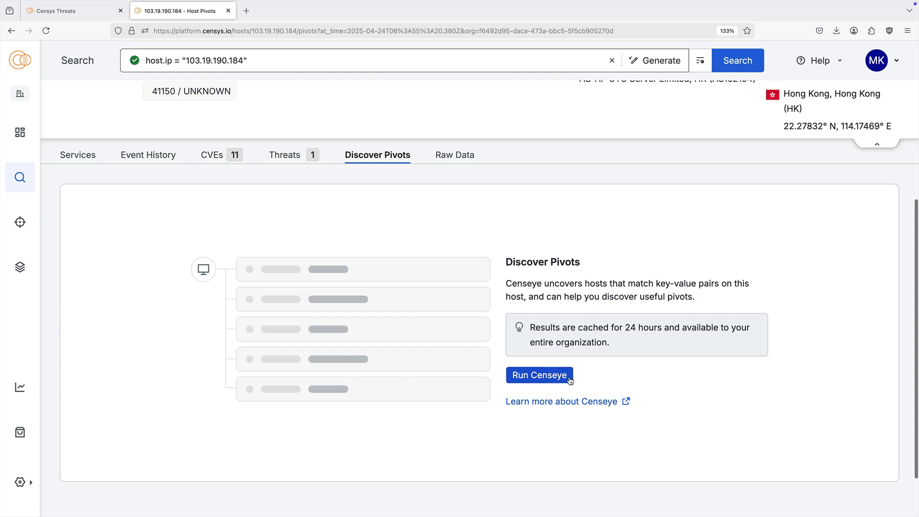
click(567, 375)
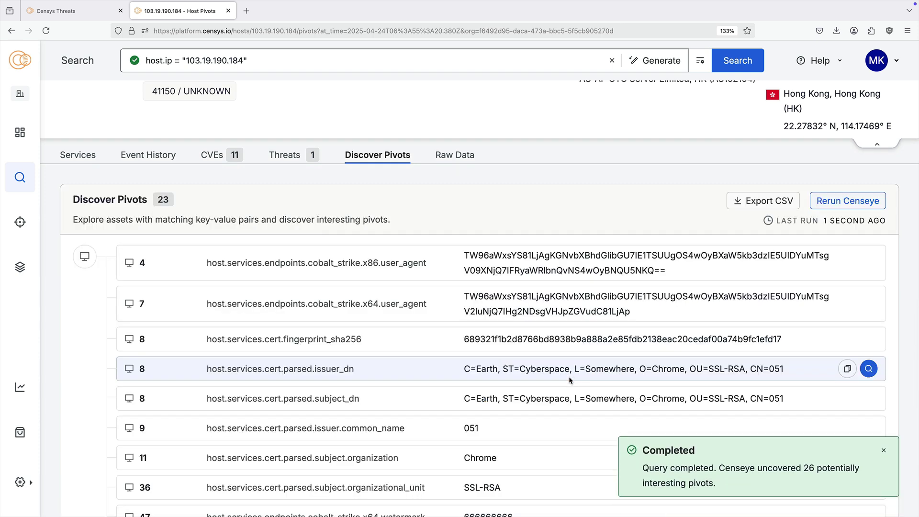
scroll(592, 210, down, 2)
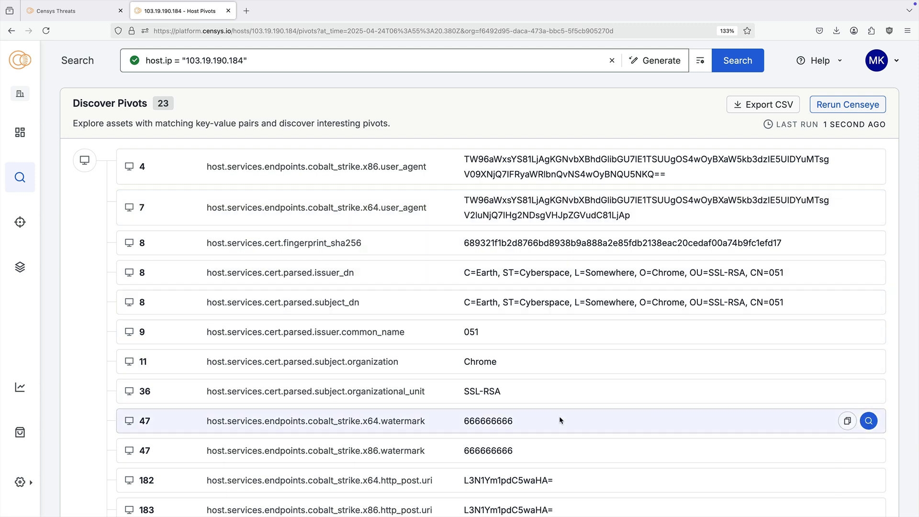
click(869, 427)
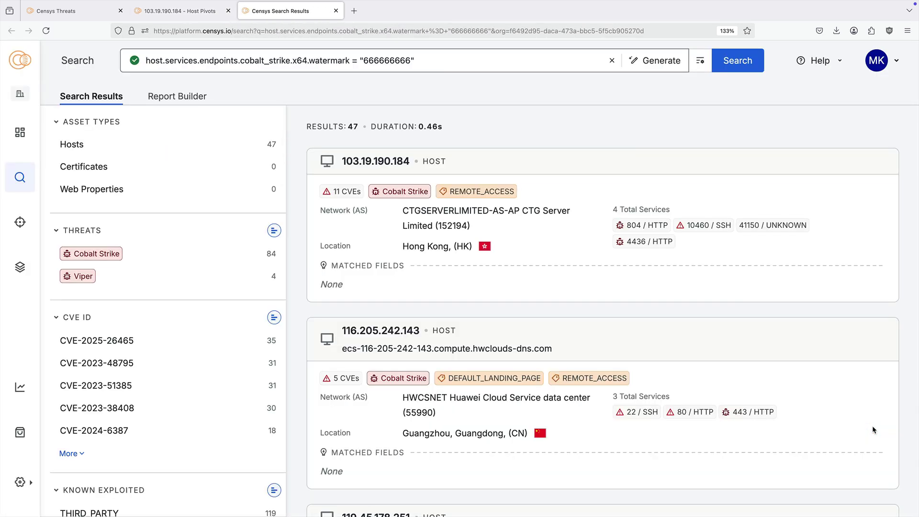
Generate a host.services.port breakdown report restricted to matching services; port 443 leads with 11 hosts
click(200, 96)
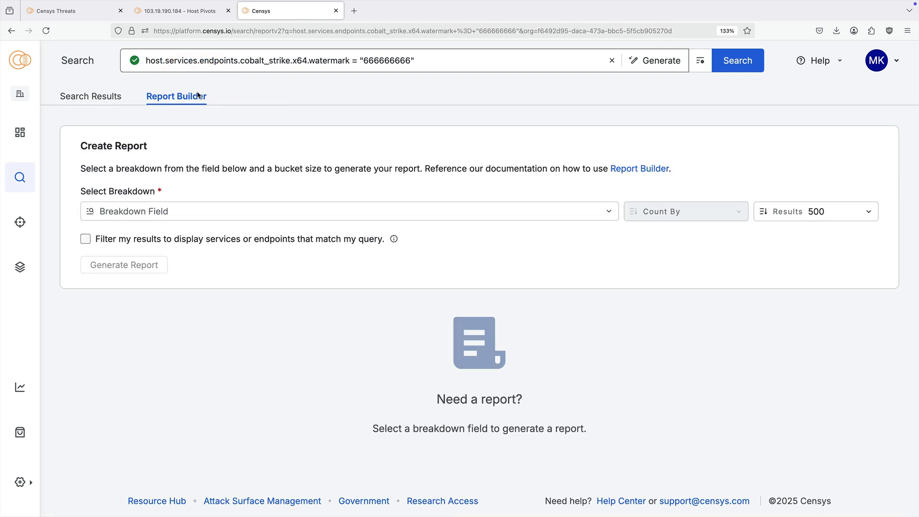
click(187, 206)
text(h)
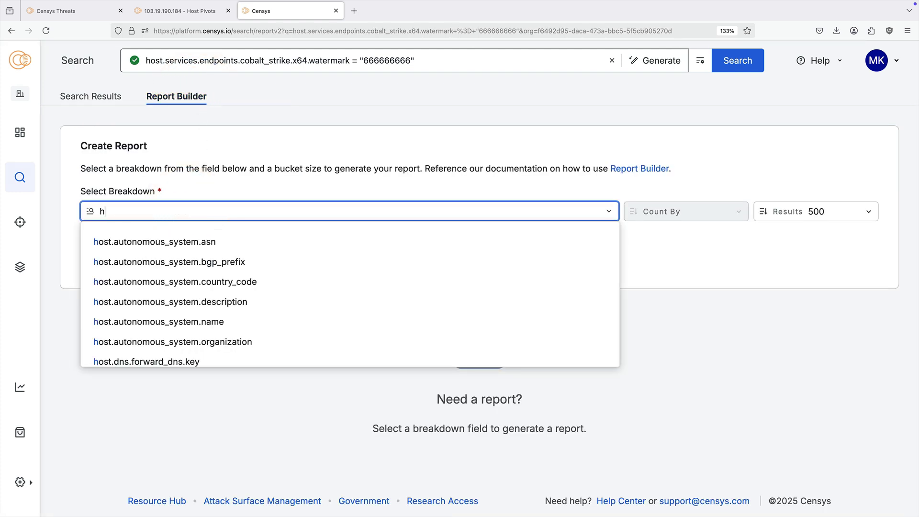
text(ost.services.)
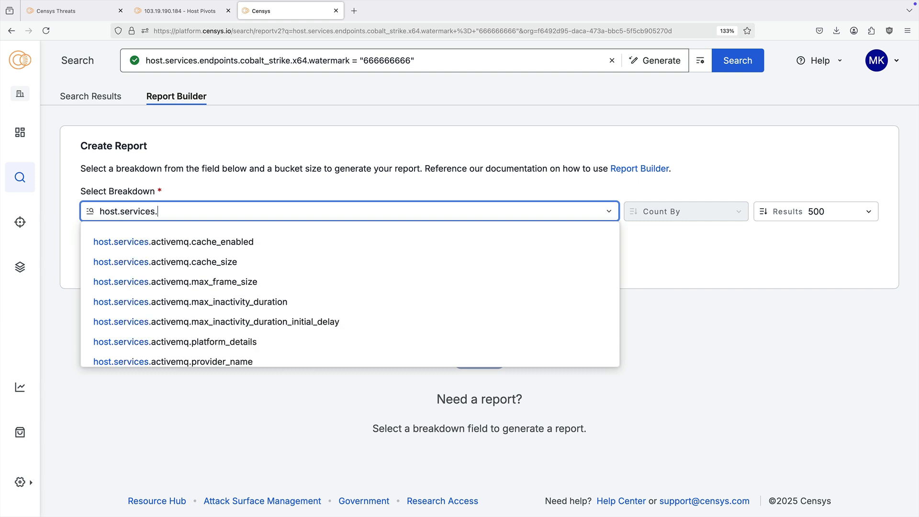
text(po)
click(171, 262)
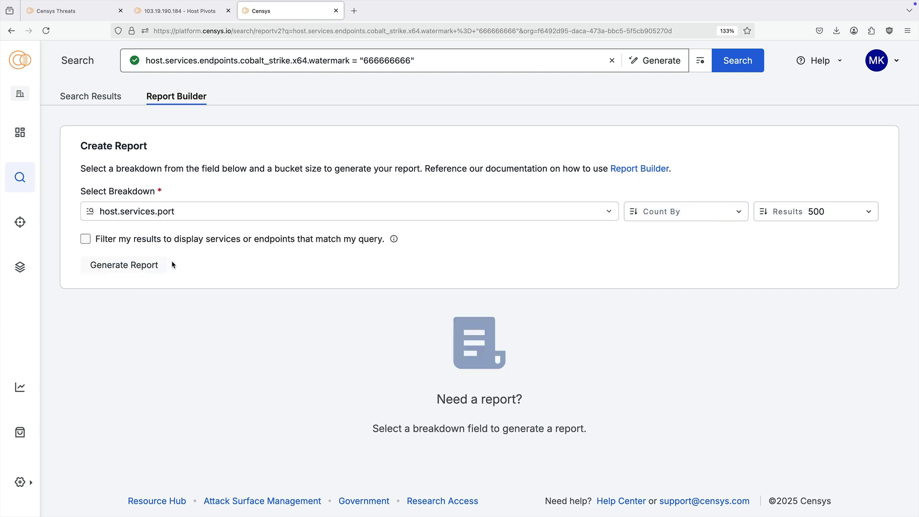
click(85, 238)
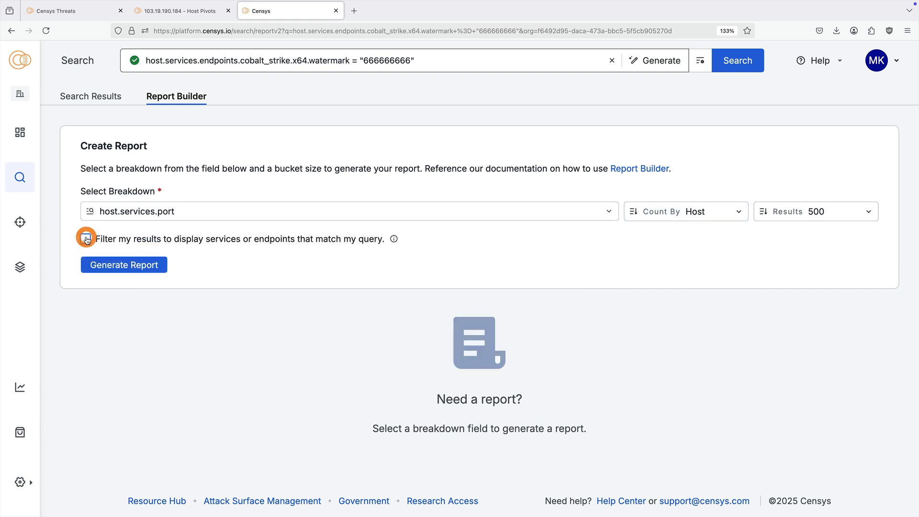
click(86, 264)
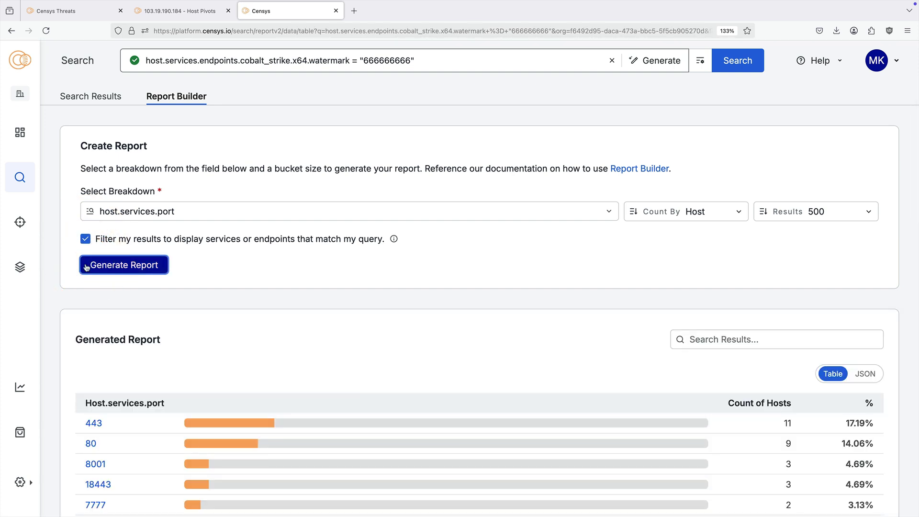
scroll(50, 409, down, 4)
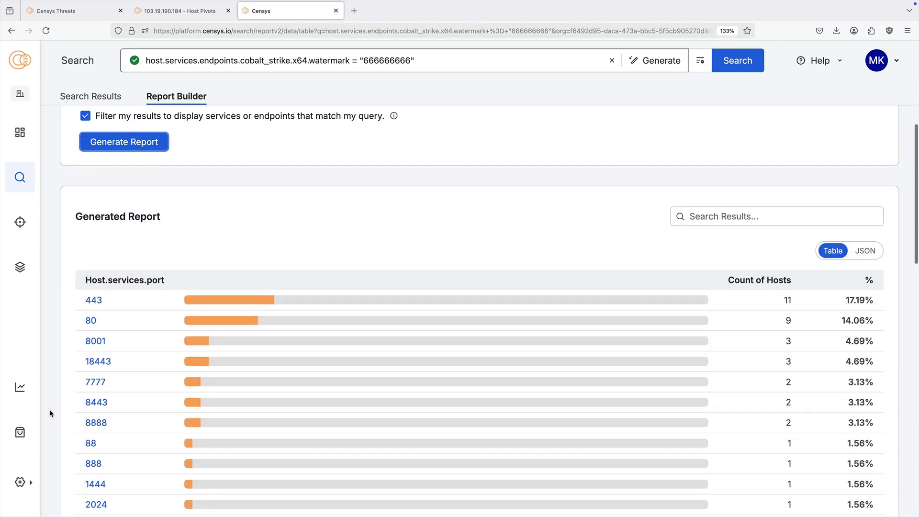
scroll(50, 410, down, 3)
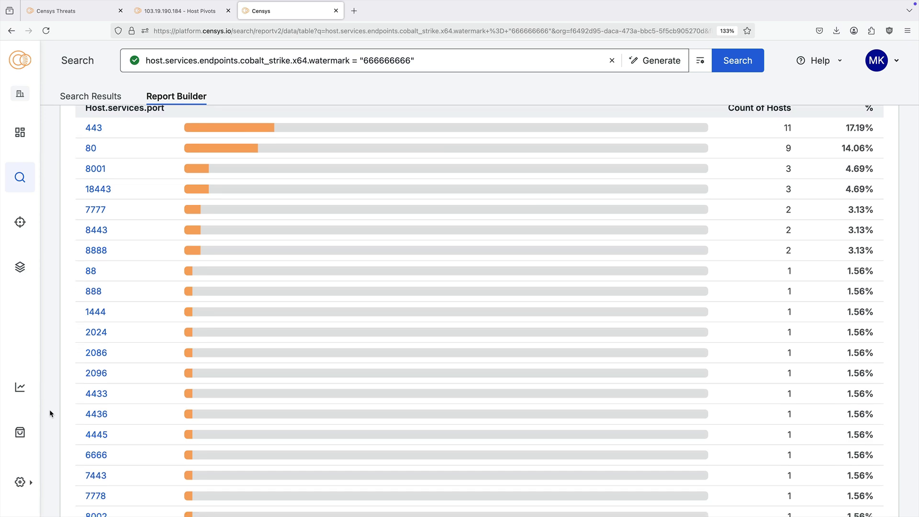
Close the report and search the certificate's SHA-256 fingerprint to open certificate 051
key(super+w)
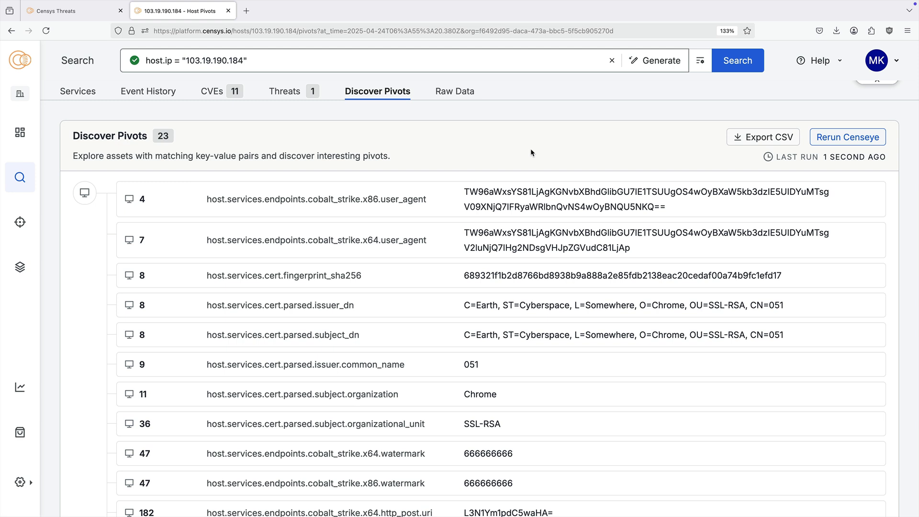
double_click(492, 275)
key(super+c)
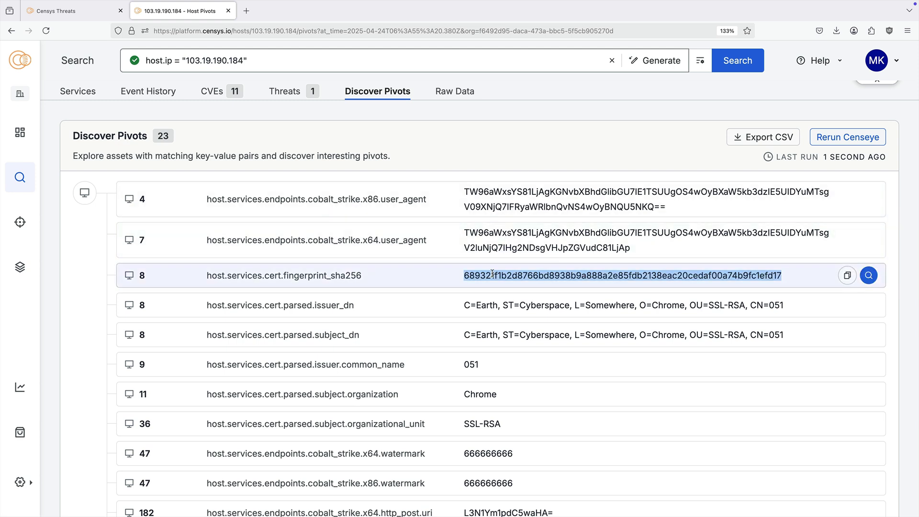
click(498, 67)
key(super+a)
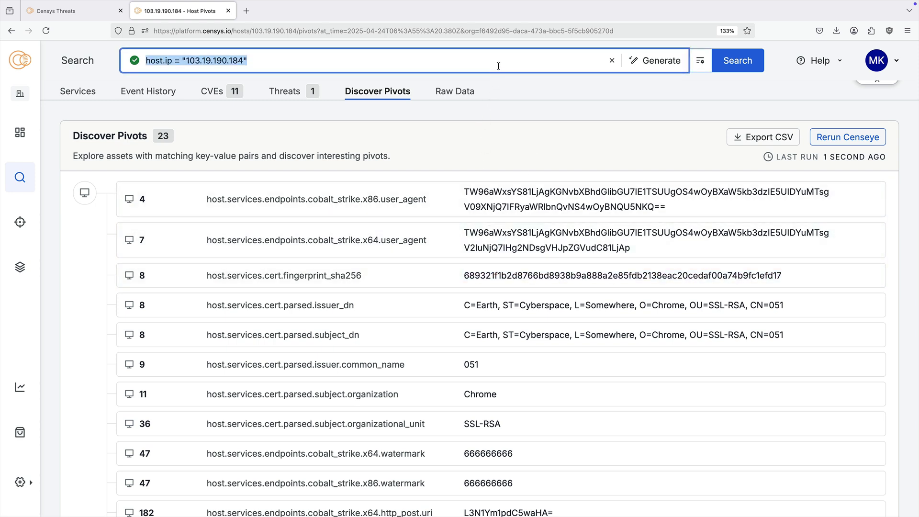
key(super+v)
key(Return)
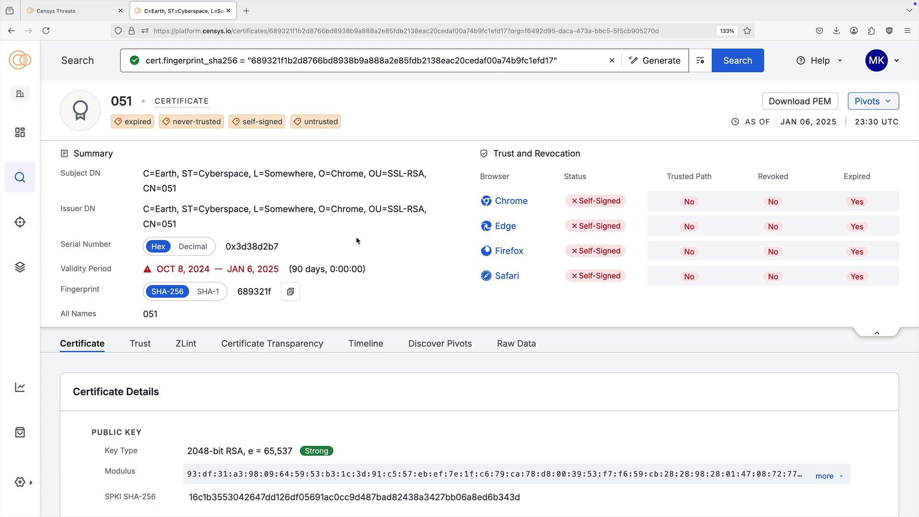
On certificate 051's host timeline, show the Apr 14, 2025 observation of 115.29.202.62:45678 (Alibaba AS 37963, 3 services)
click(382, 343)
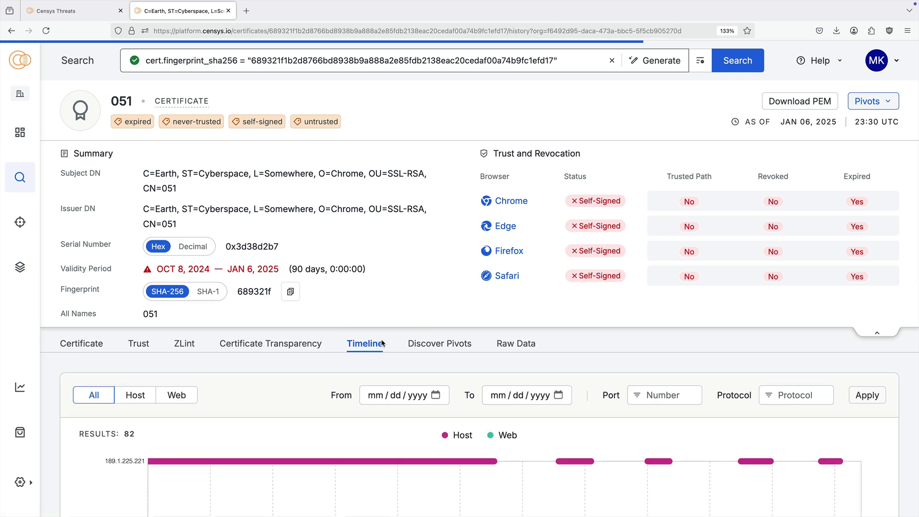
scroll(59, 449, down, 5)
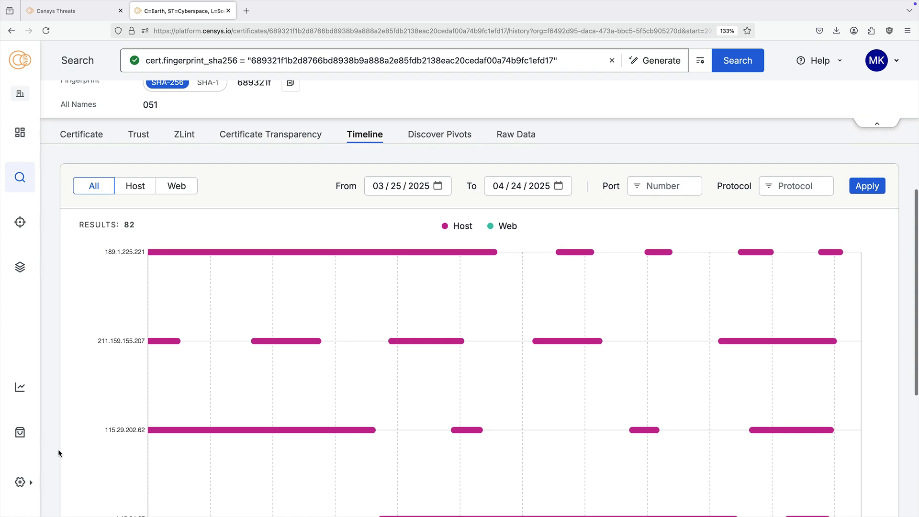
mouse_move(638, 434)
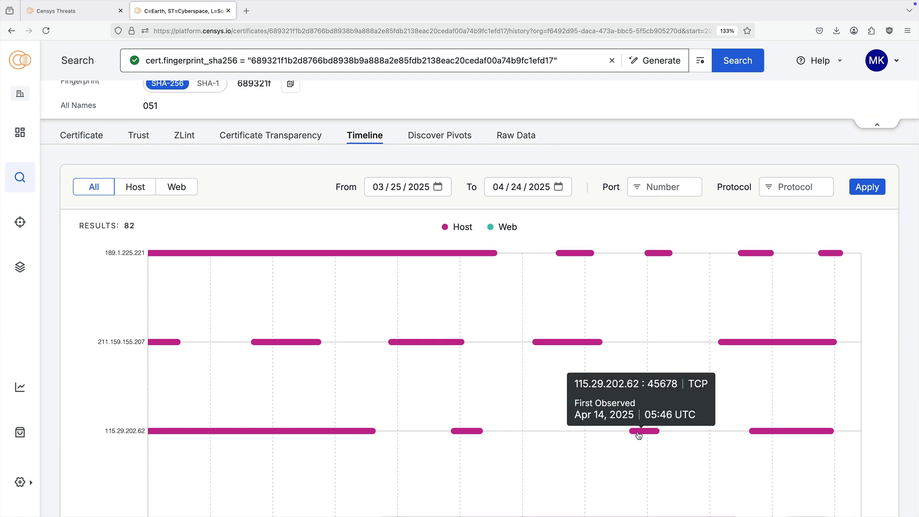
click(639, 434)
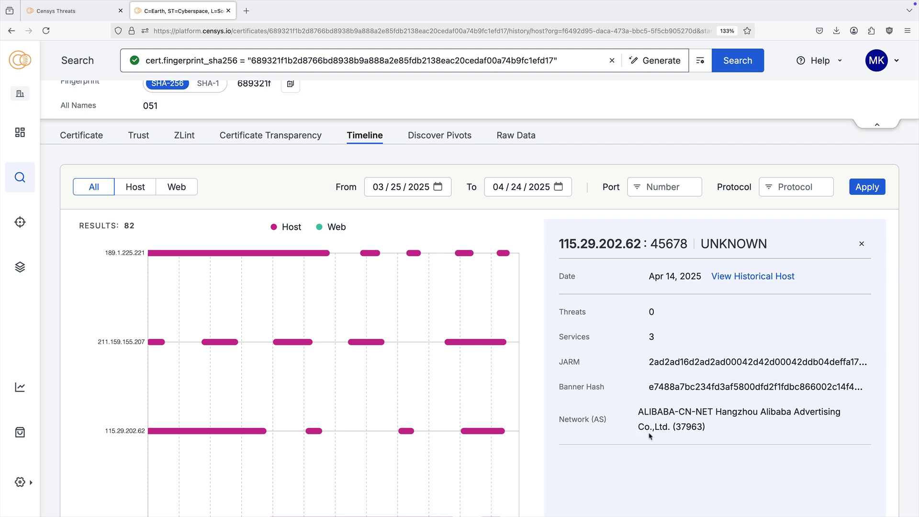
scroll(894, 471, down, 2)
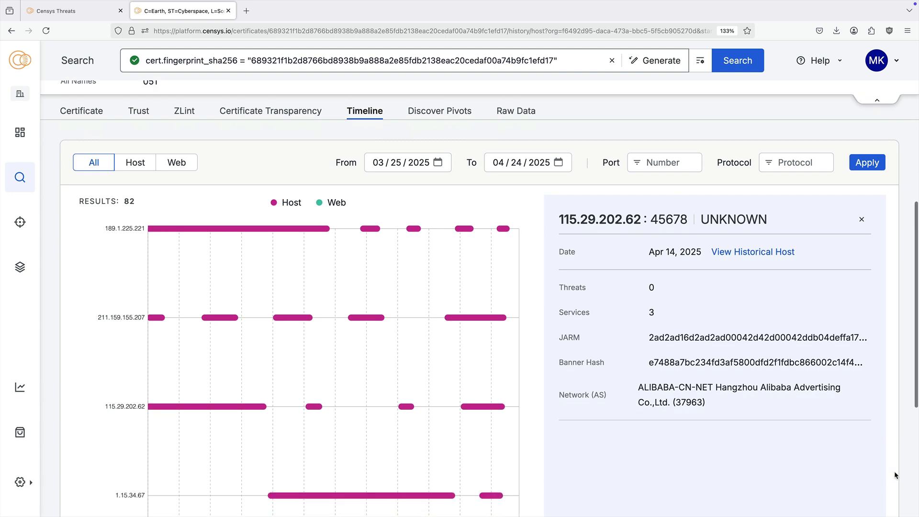